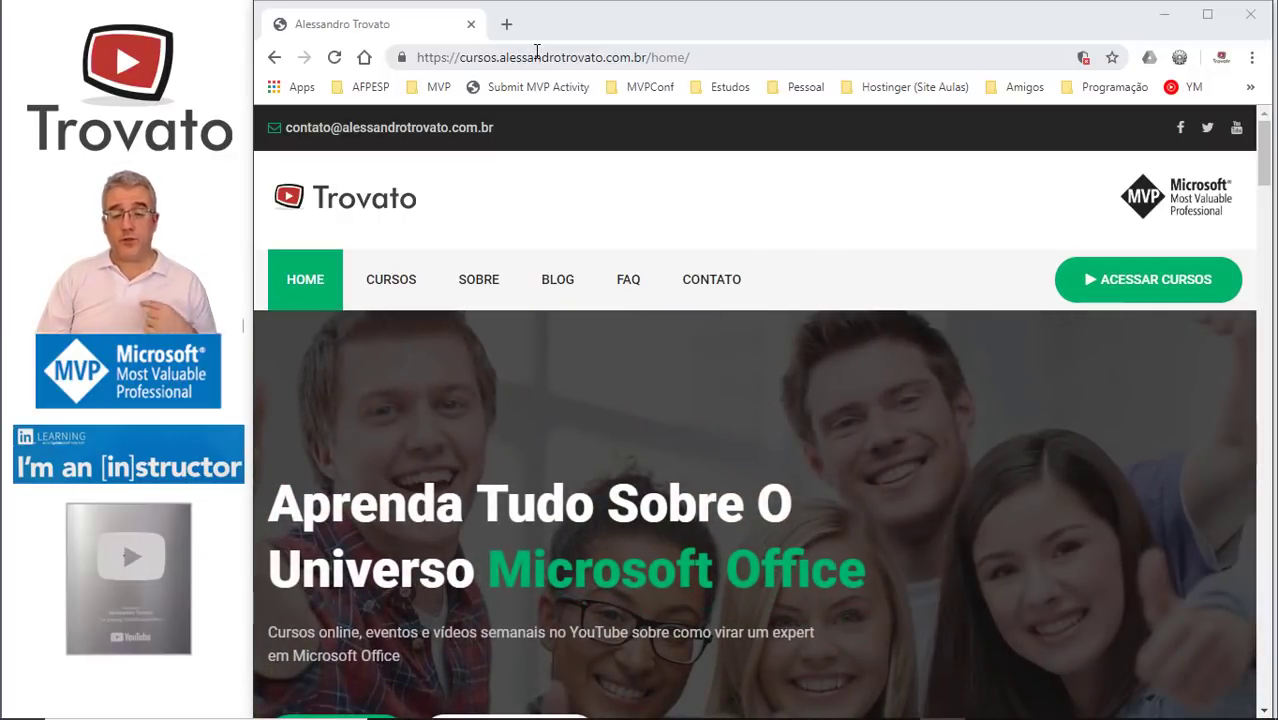
pyautogui.click(559, 57)
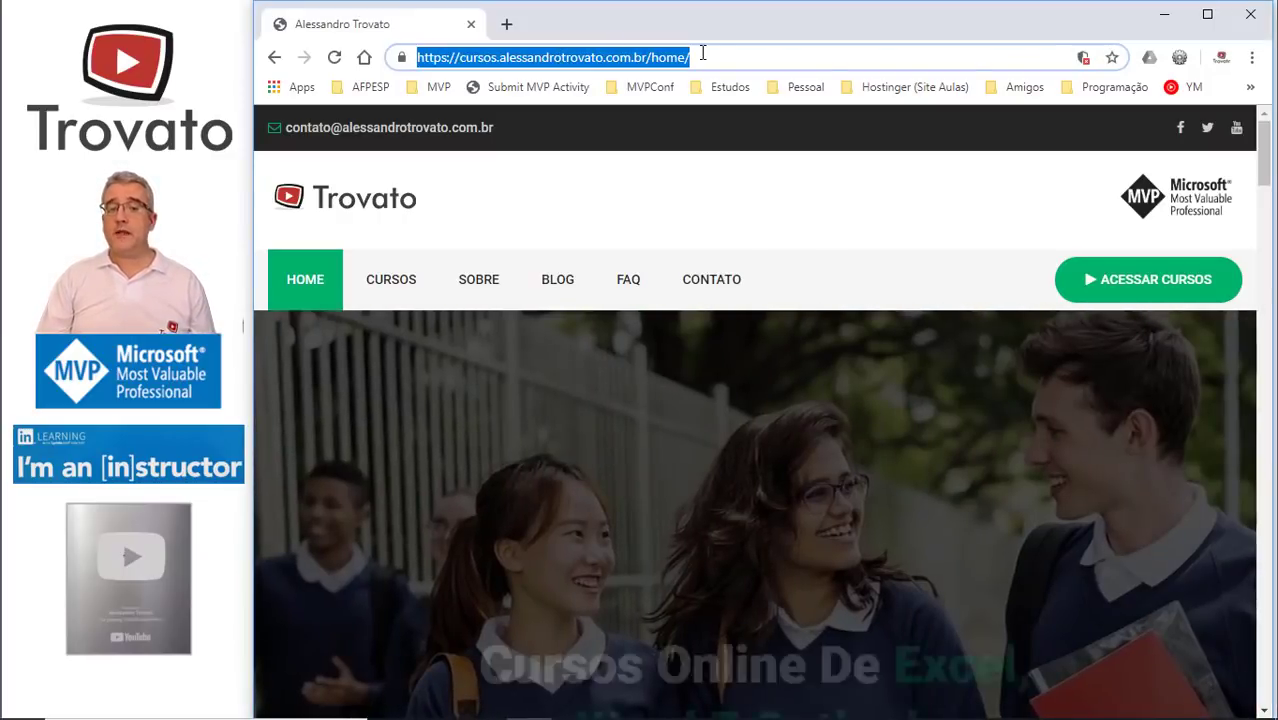
pyautogui.click(714, 57)
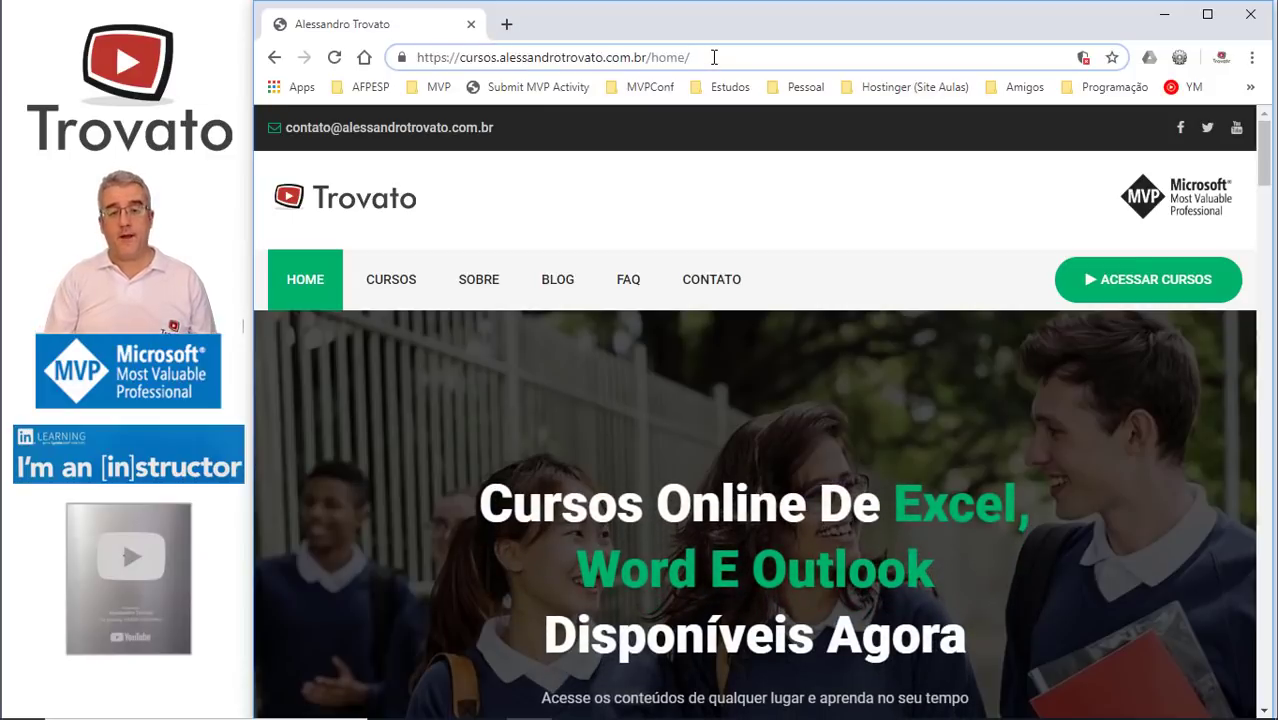
pyautogui.hotkey('ctrl', 'a')
pyautogui.write('www.')
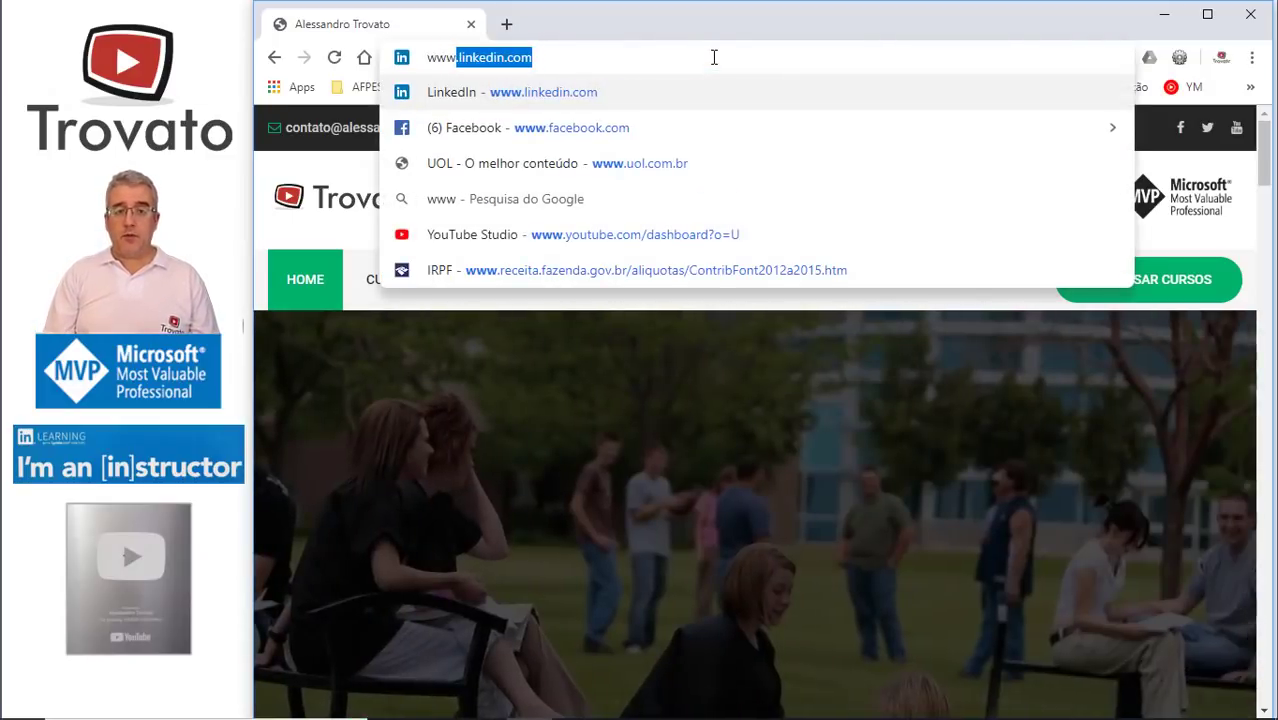
pyautogui.write('scre')
pyautogui.press('BackSpace')
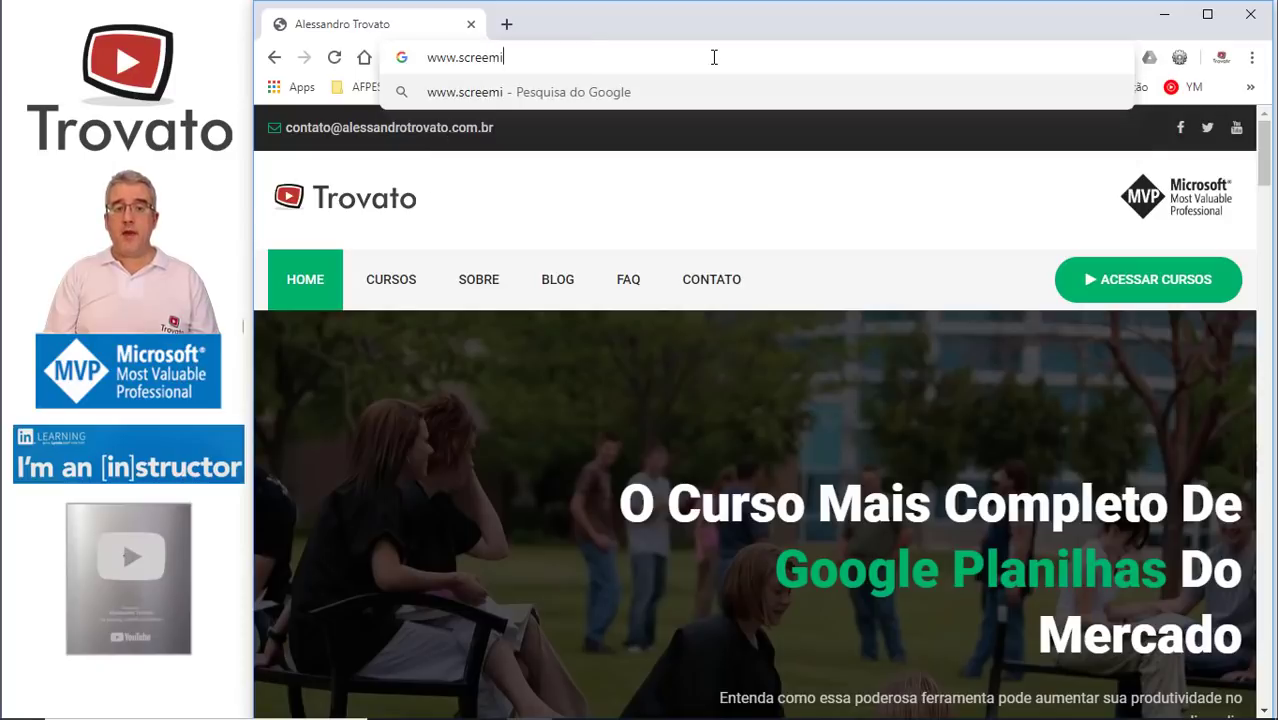
pyautogui.write('enmir')
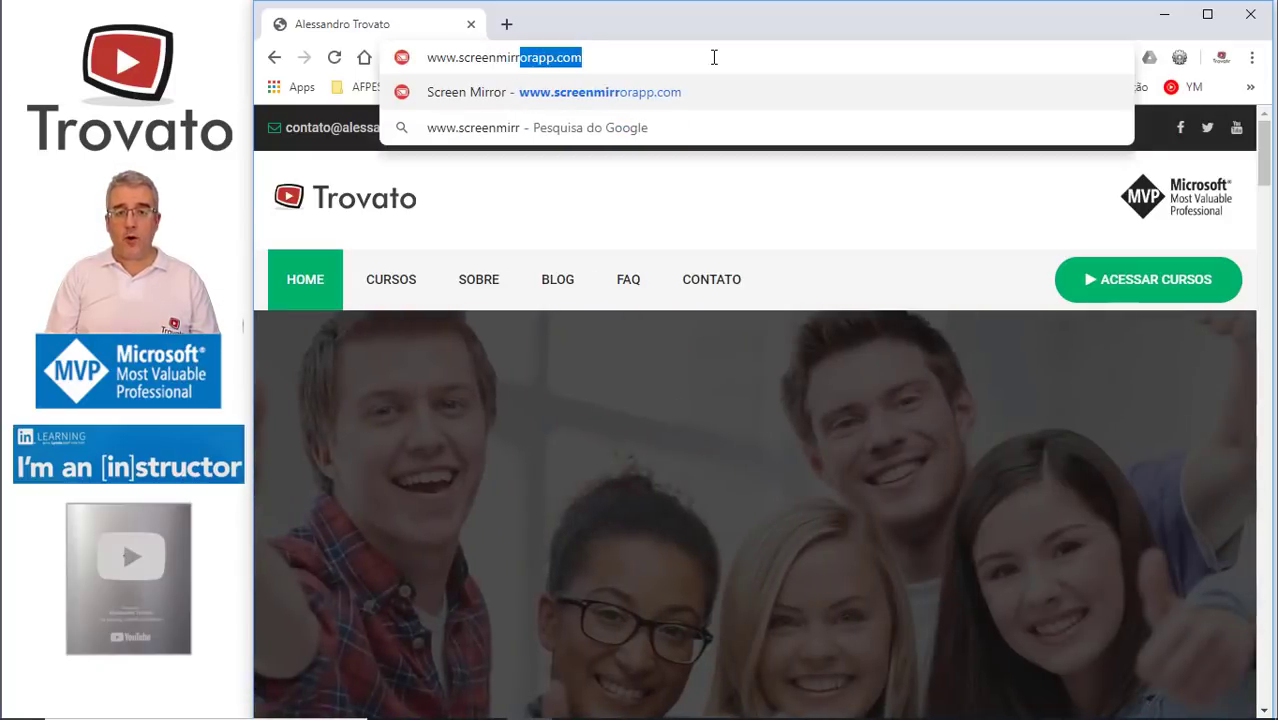
pyautogui.write('rorapp.com')
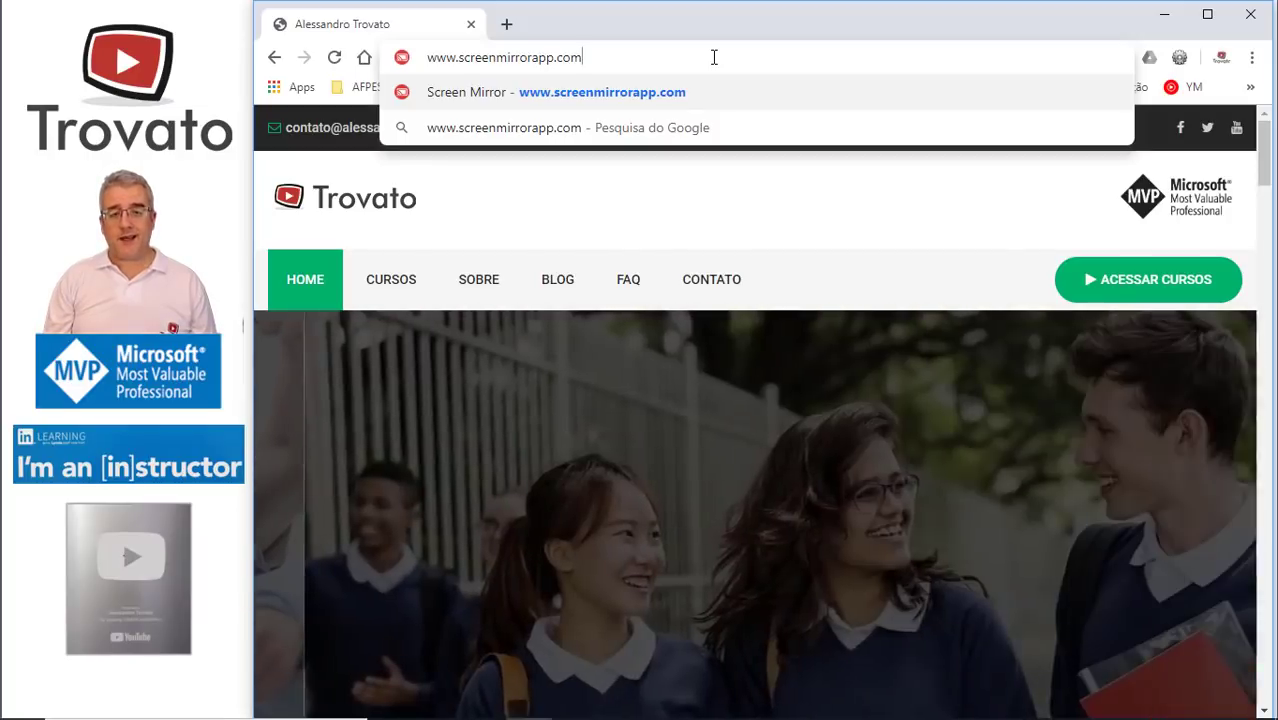
pyautogui.press('Return')
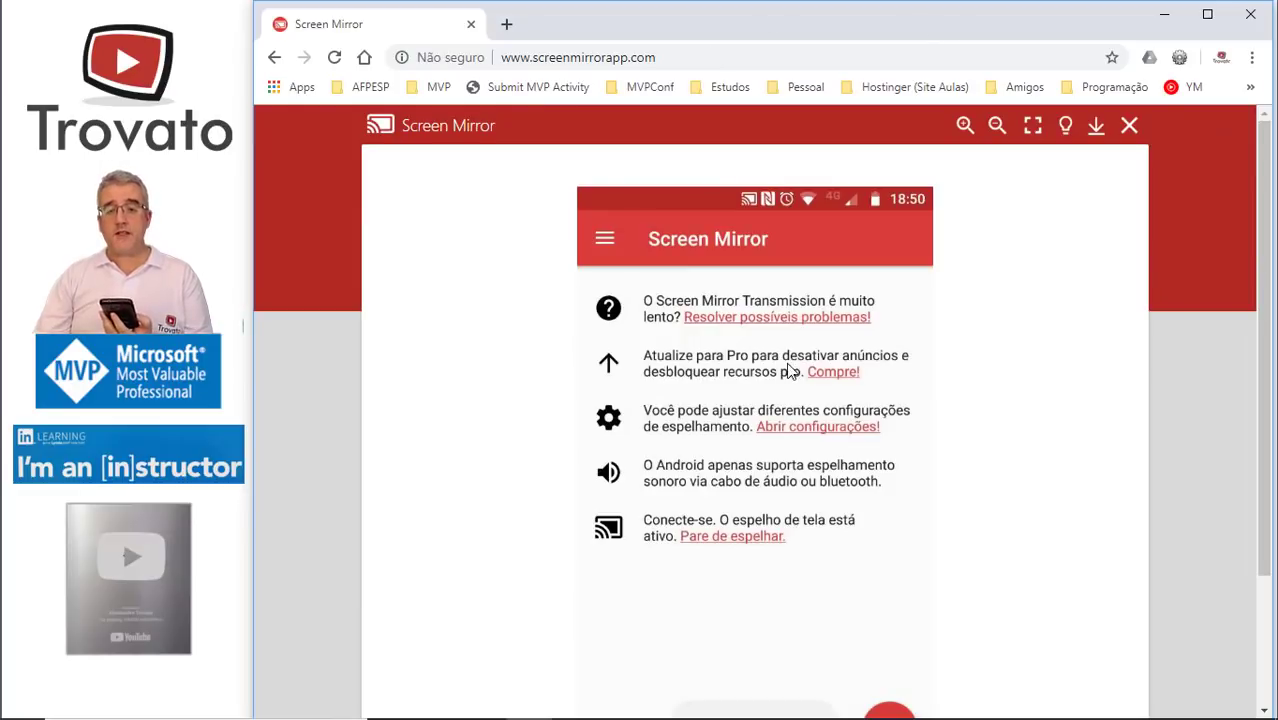
# Scroll the viewer page while the phone finishes updating and shows its home screen icons
pyautogui.scroll(-2, 788, 370)
pyautogui.scroll(-2, 788, 370)
pyautogui.scroll(3, 788, 370)
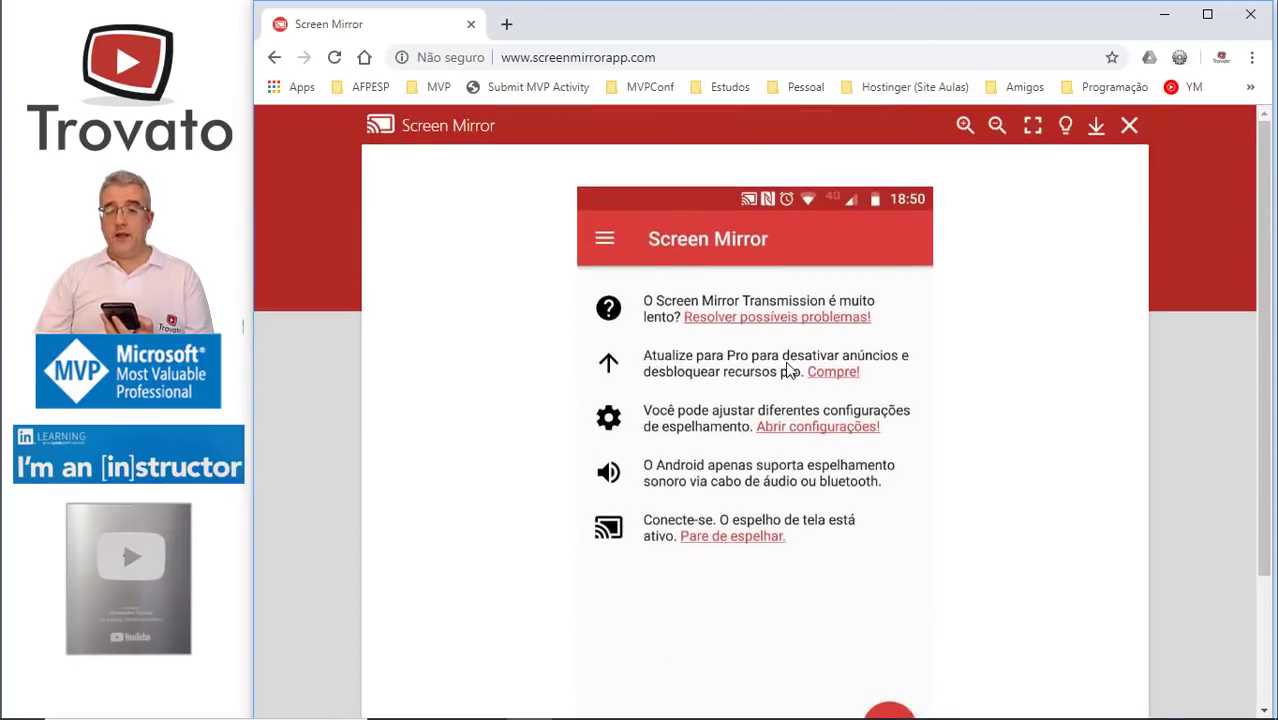
pyautogui.scroll(-1, 788, 370)
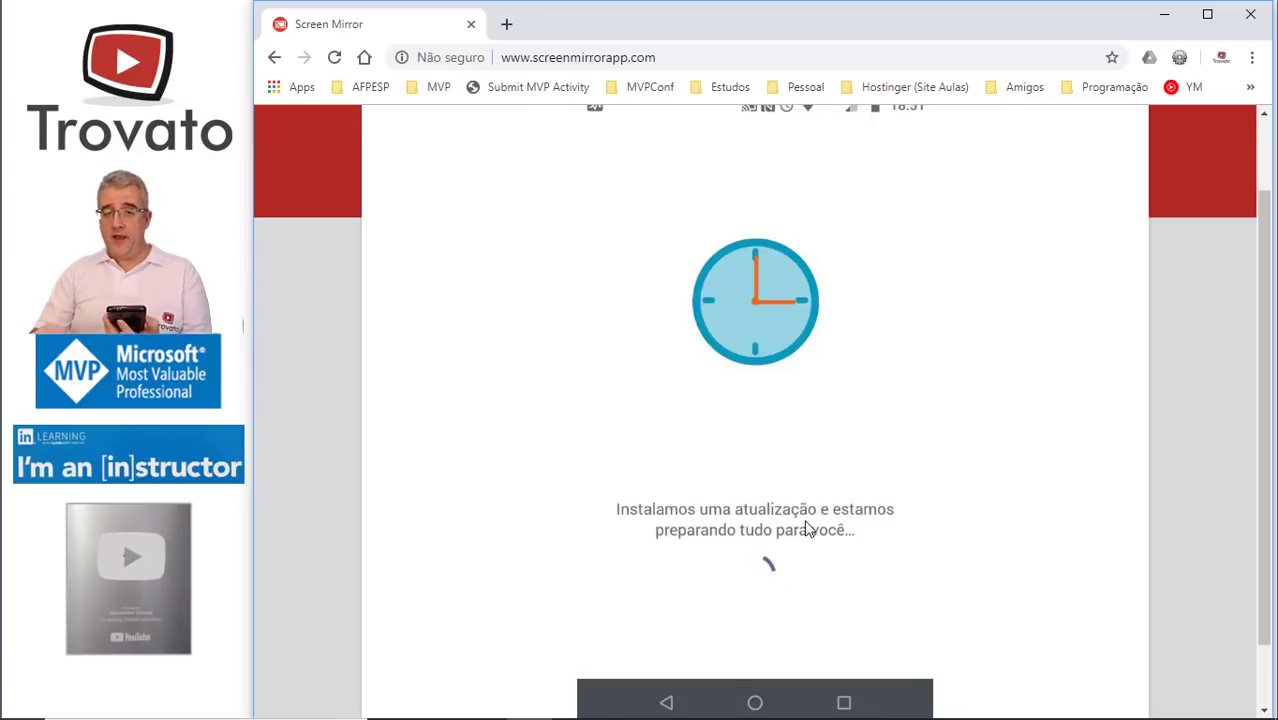
pyautogui.scroll(1, 808, 527)
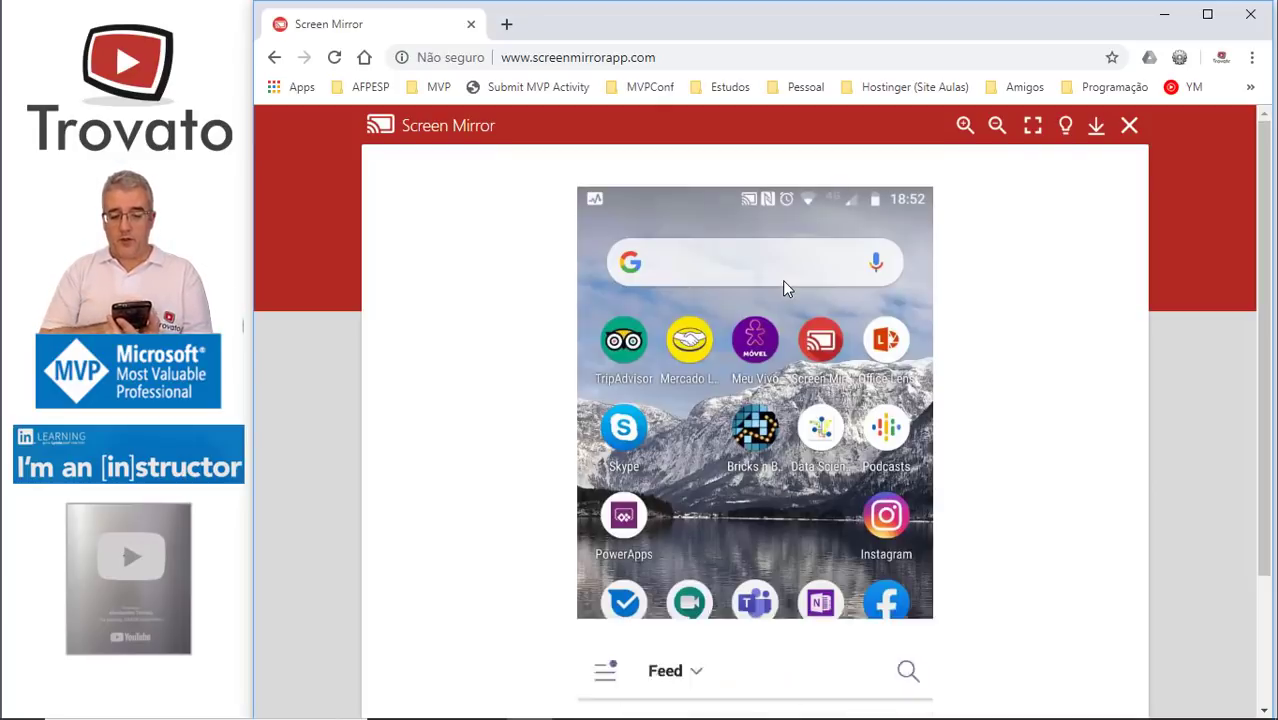
# Scroll the viewer while mirroring stops and 'Conexão interrompida' appears
pyautogui.scroll(-1, 784, 284)
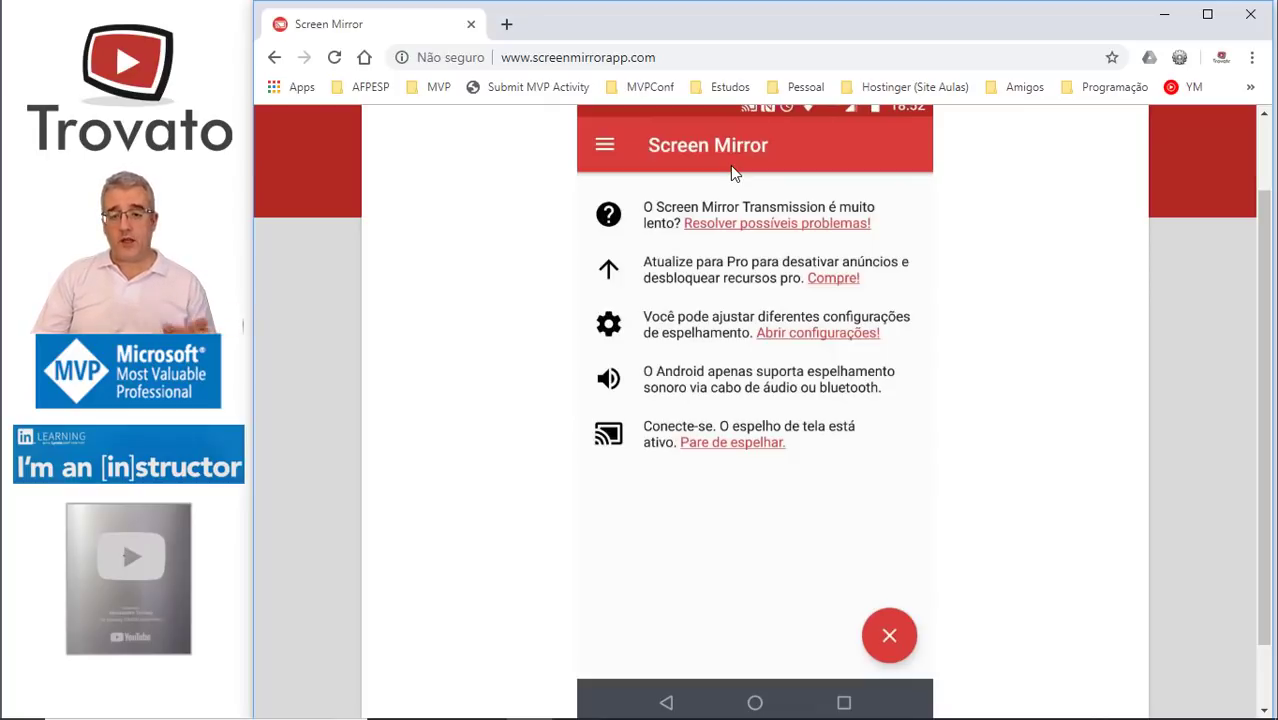
pyautogui.scroll(1, 744, 288)
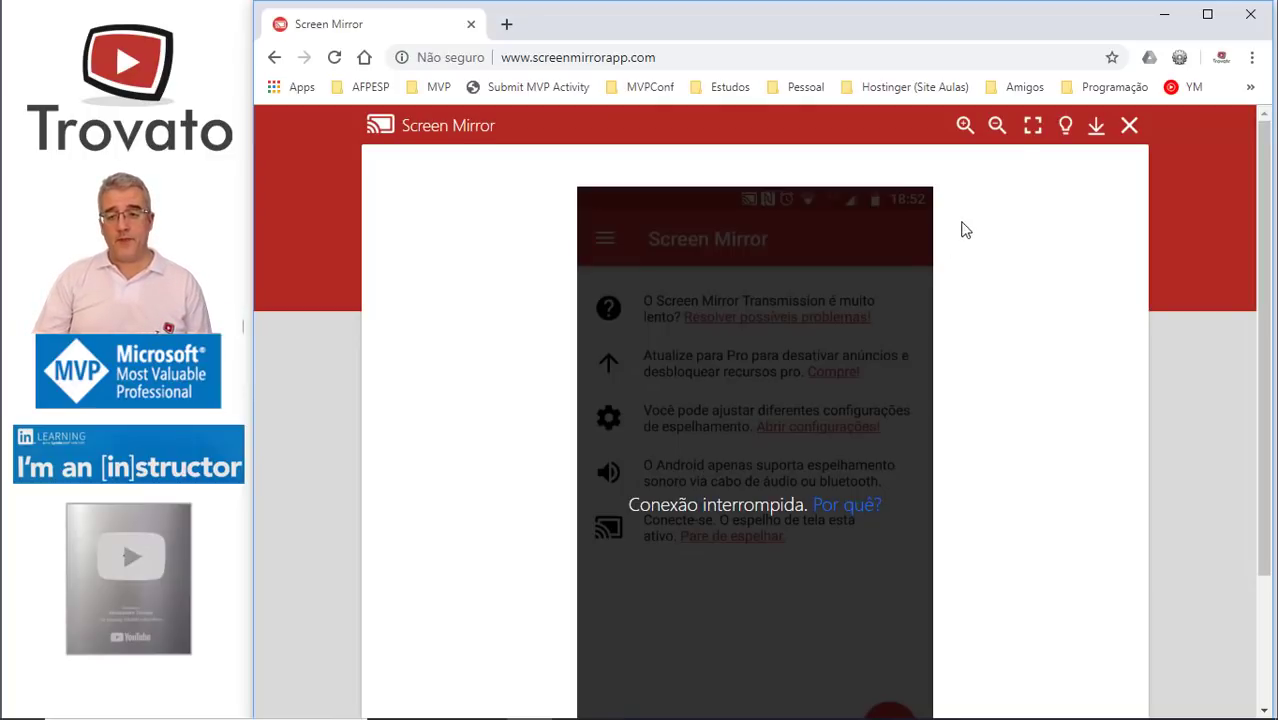
# Go back to the instructor's online courses home page
pyautogui.click(274, 58)
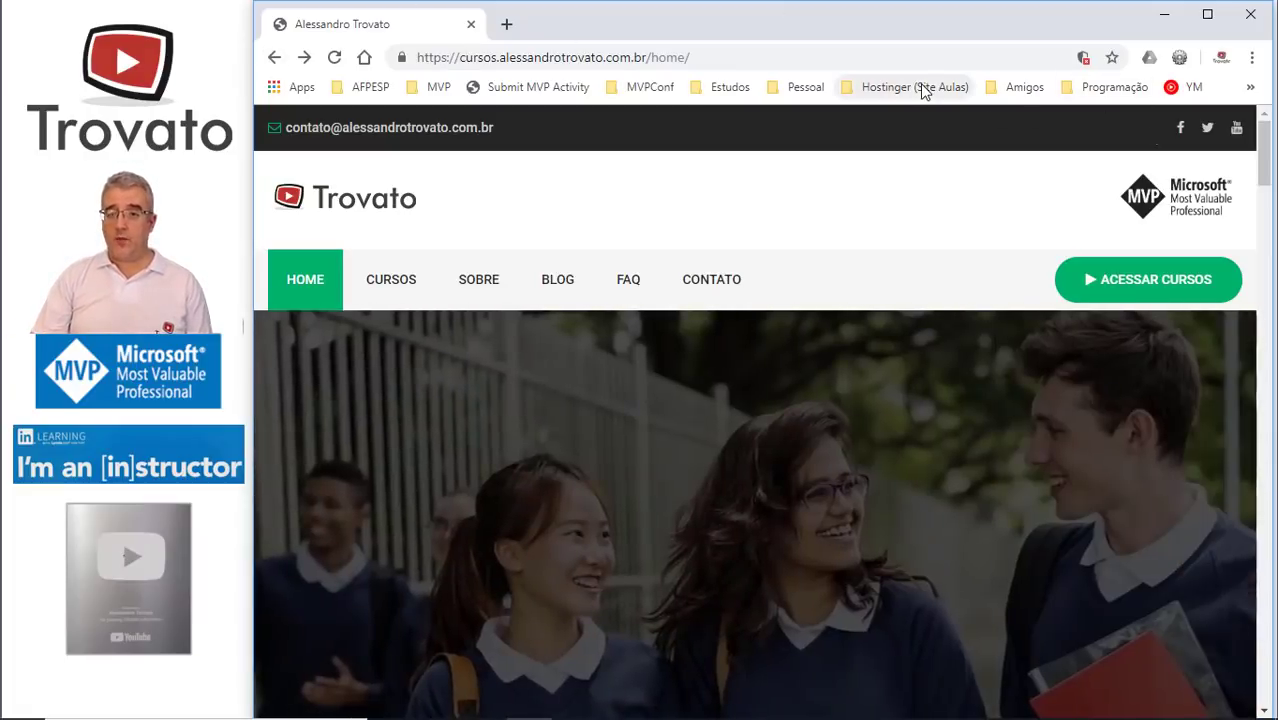
# Open the online lesson catalogue site from the Programação bookmarks folder
pyautogui.click(1250, 87)
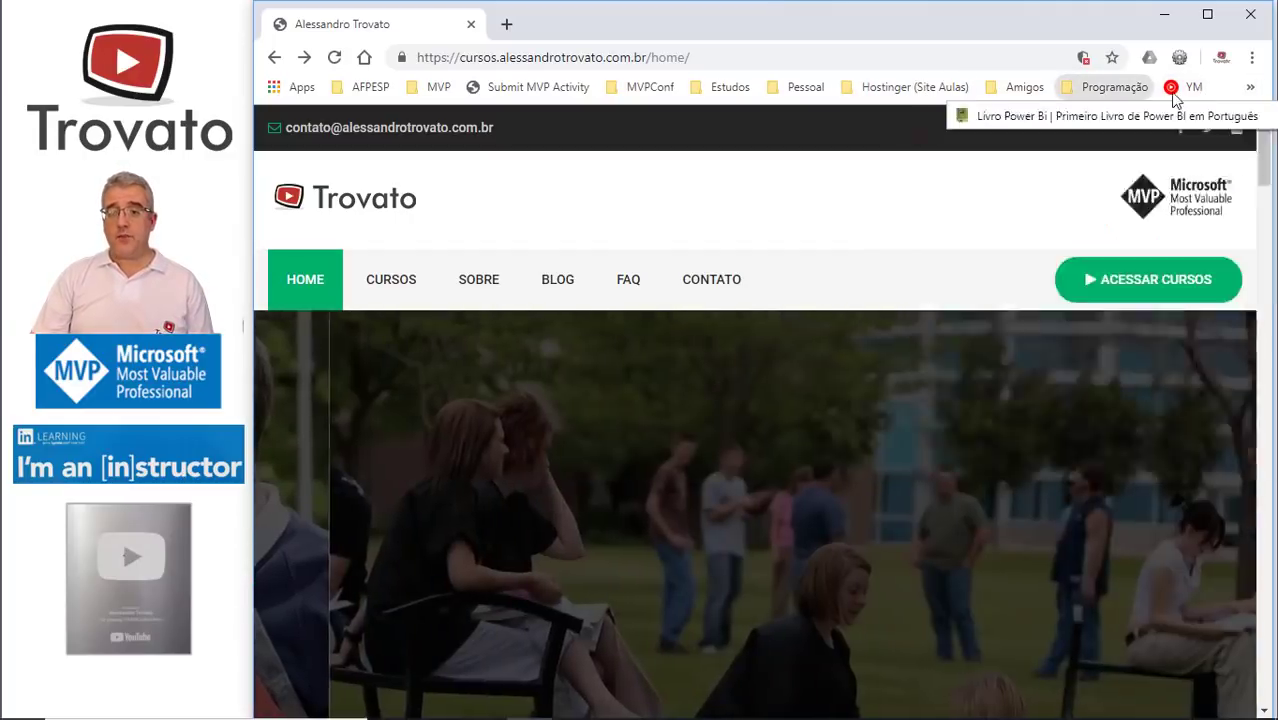
pyautogui.click(1115, 87)
pyautogui.click(1038, 181)
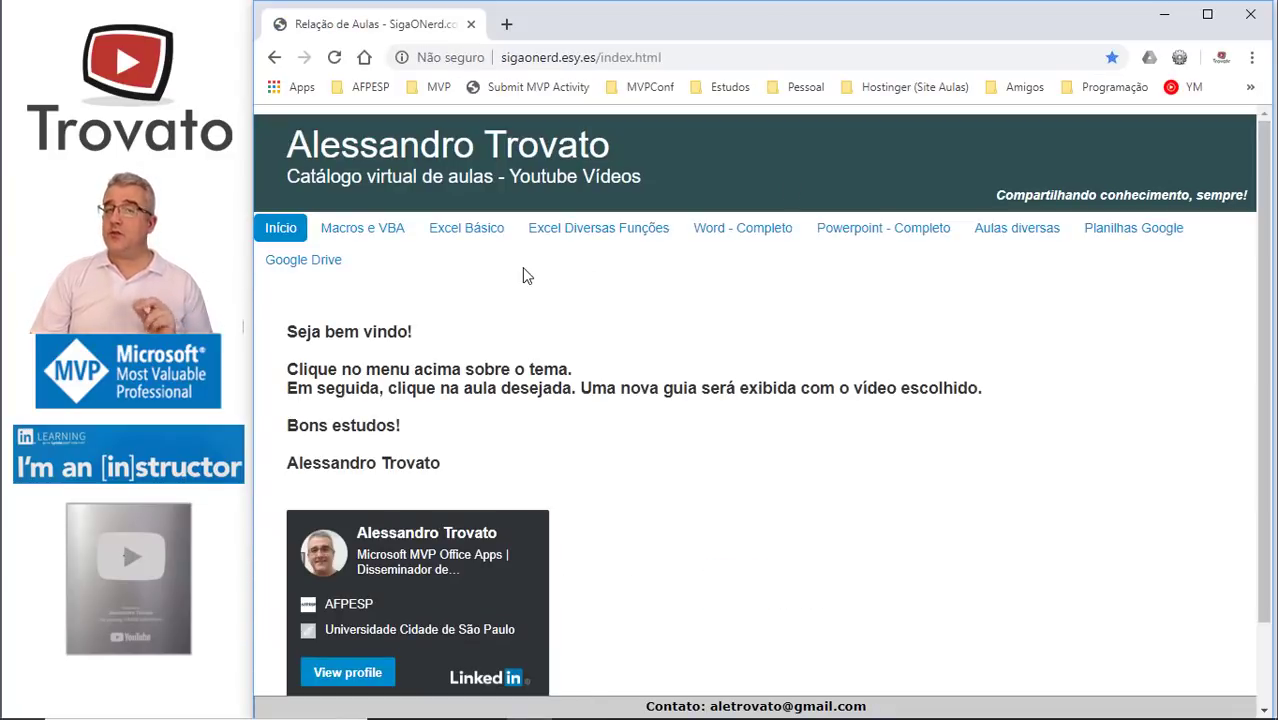
# Open the Macros e VBA lesson list, scroll down to Aula 197, and minimize Chrome
pyautogui.click(389, 236)
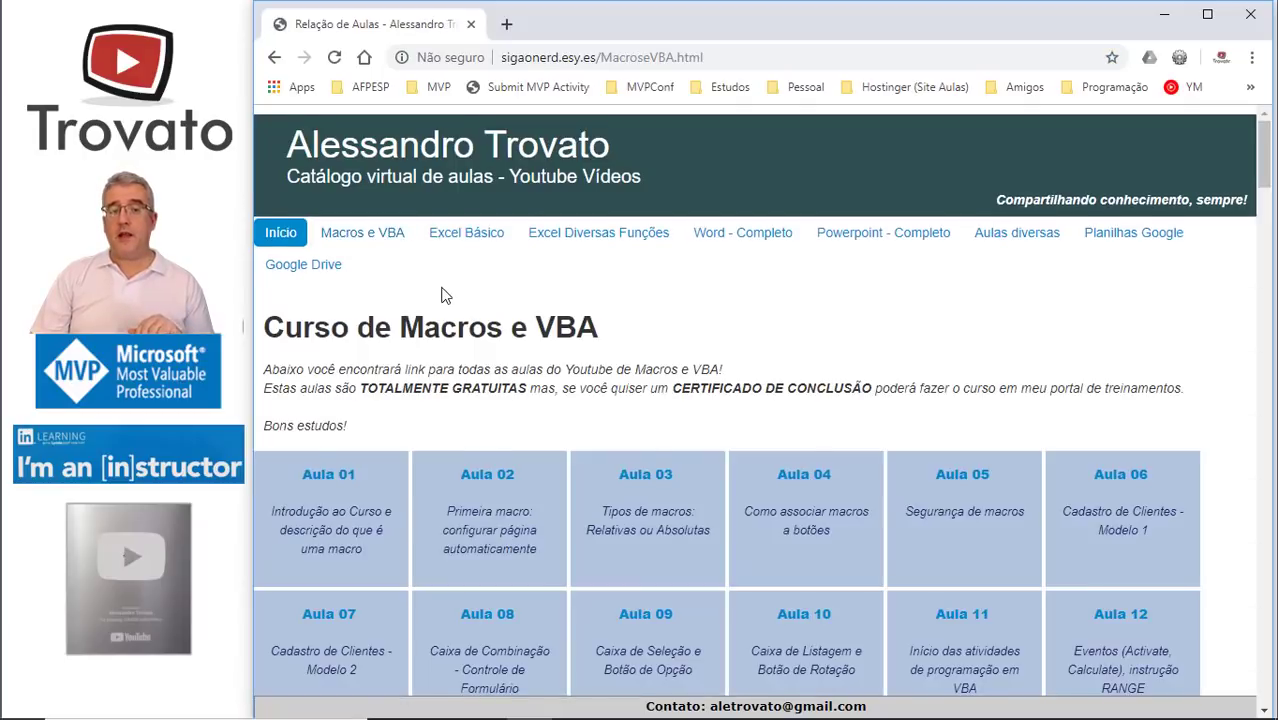
pyautogui.scroll(-5, 443, 295)
pyautogui.scroll(-5, 443, 295)
pyautogui.scroll(-10, 445, 299)
pyautogui.scroll(-10, 445, 299)
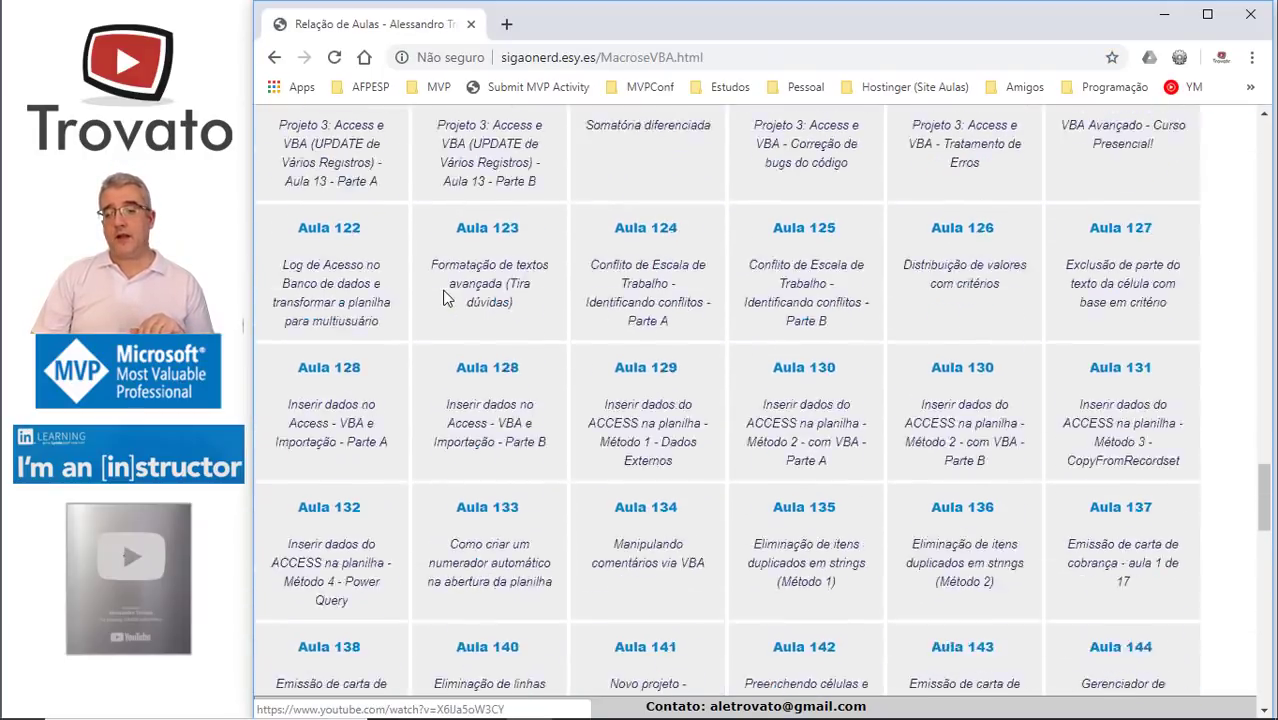
pyautogui.scroll(-8, 445, 299)
pyautogui.scroll(-6, 445, 299)
pyautogui.scroll(-1, 445, 299)
pyautogui.scroll(-1, 445, 299)
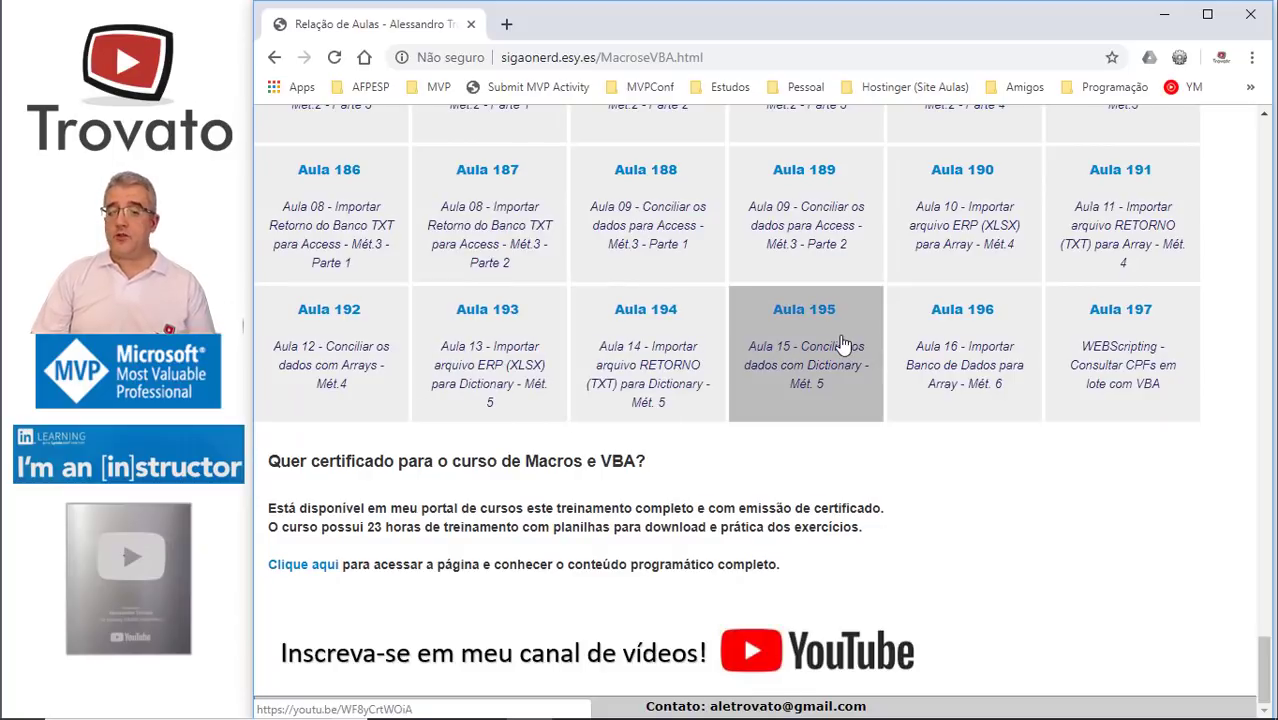
pyautogui.click(1163, 31)
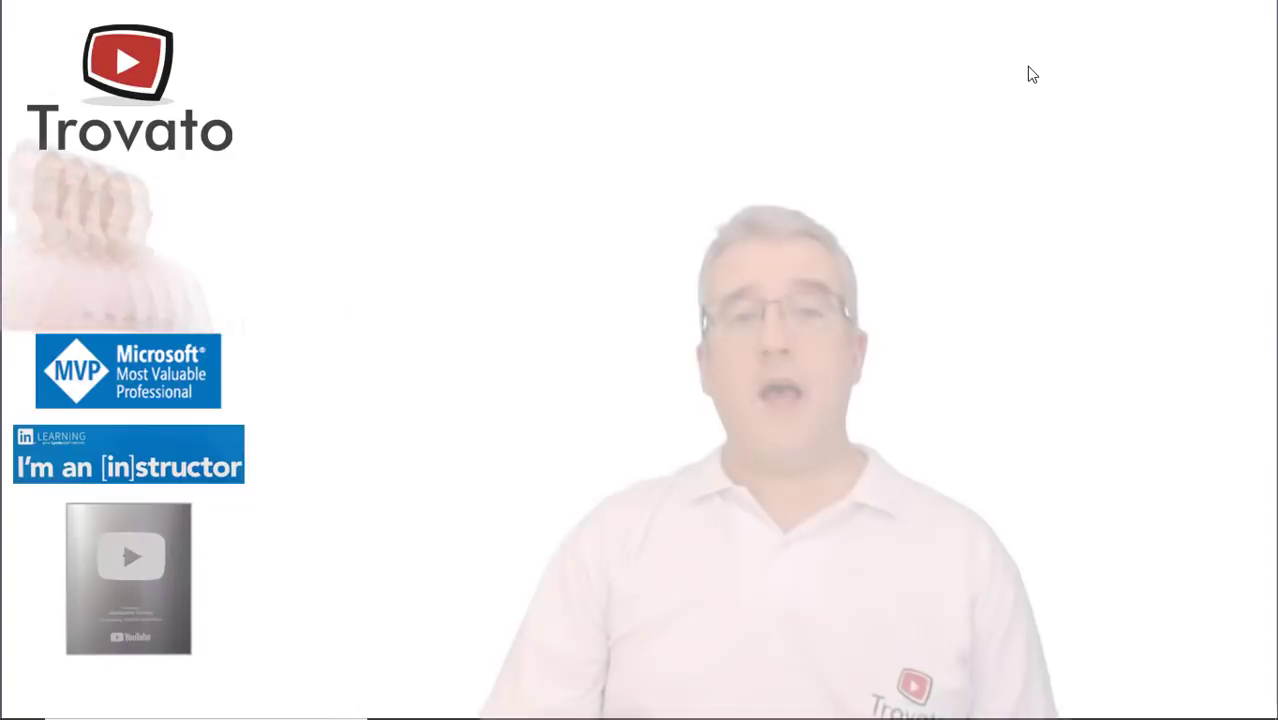